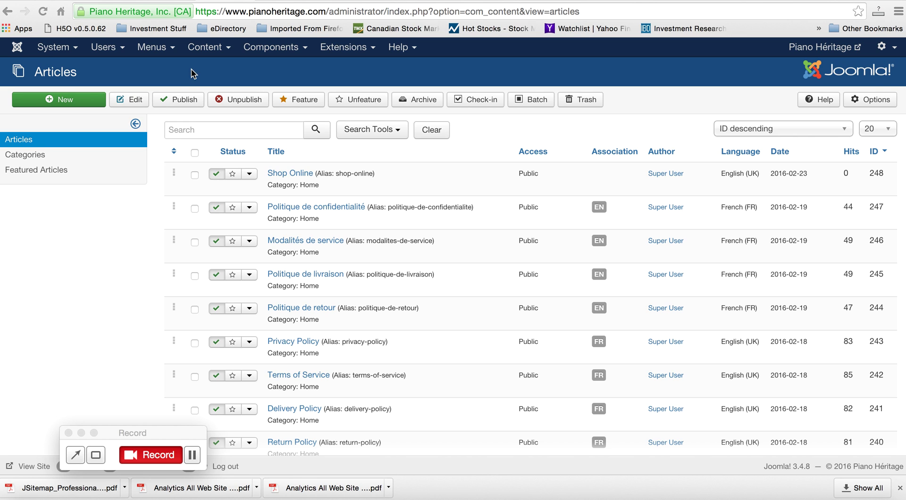
- From Components, open JSitemap PRO and change the Sitemap language from French (FR) to English (UK)
left_click(272, 53)
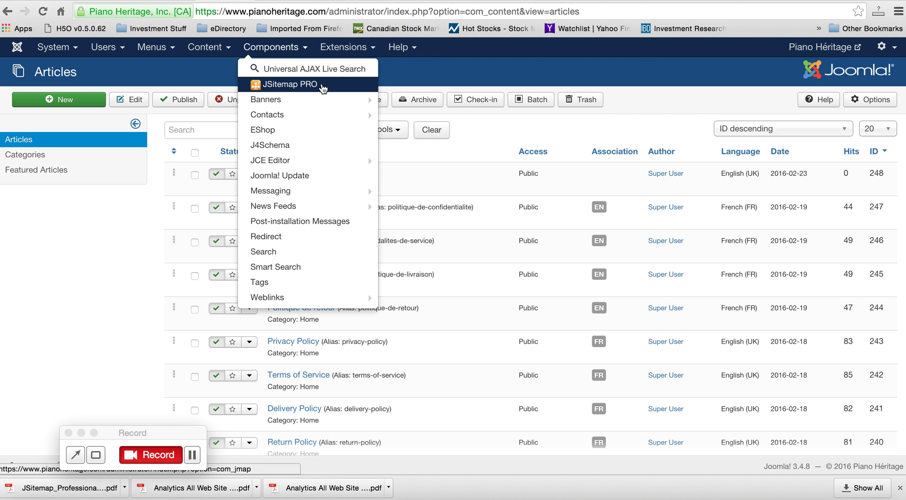
left_click(321, 85)
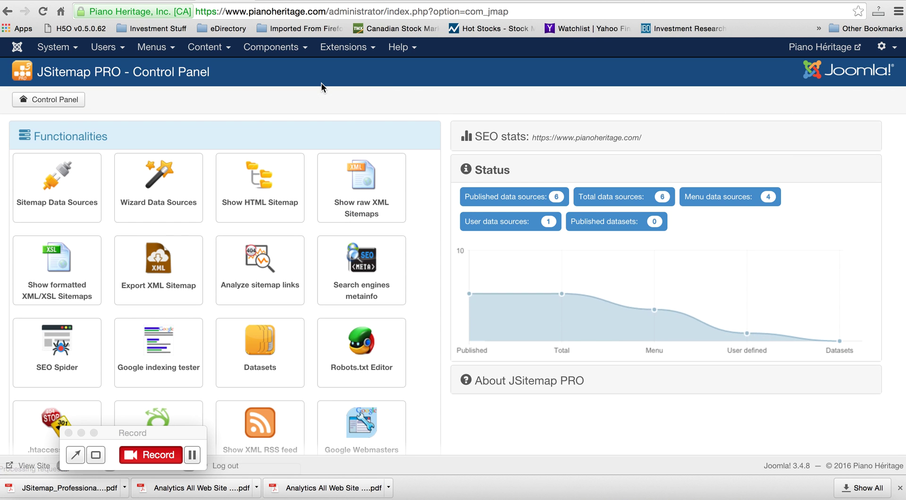
scroll(248, 290, "down", 7)
scroll(248, 291, "down", 7)
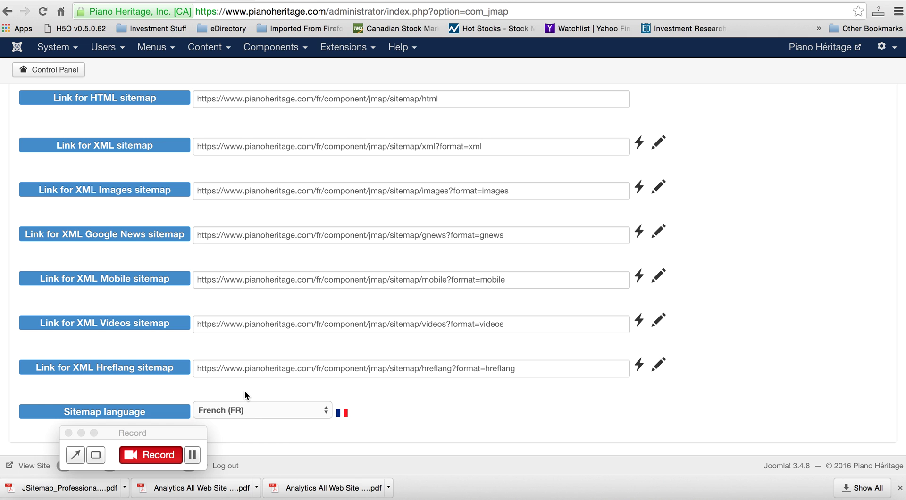
left_click(269, 409)
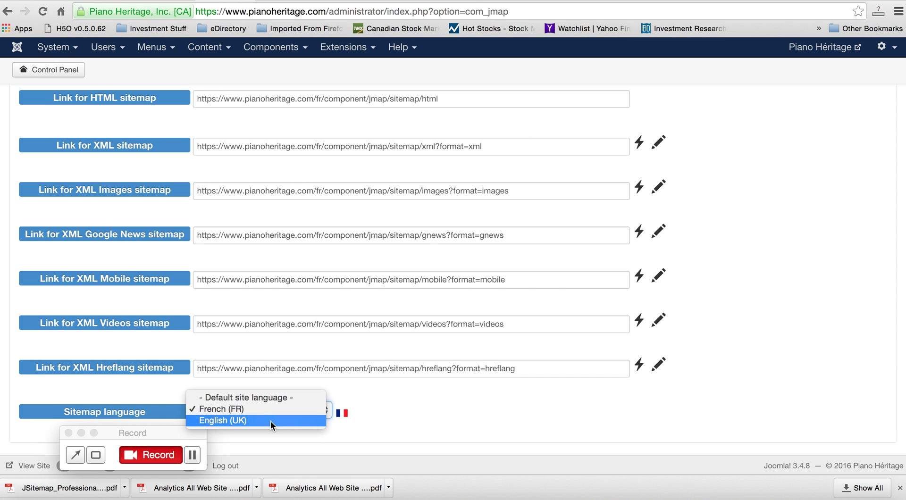
left_click(270, 421)
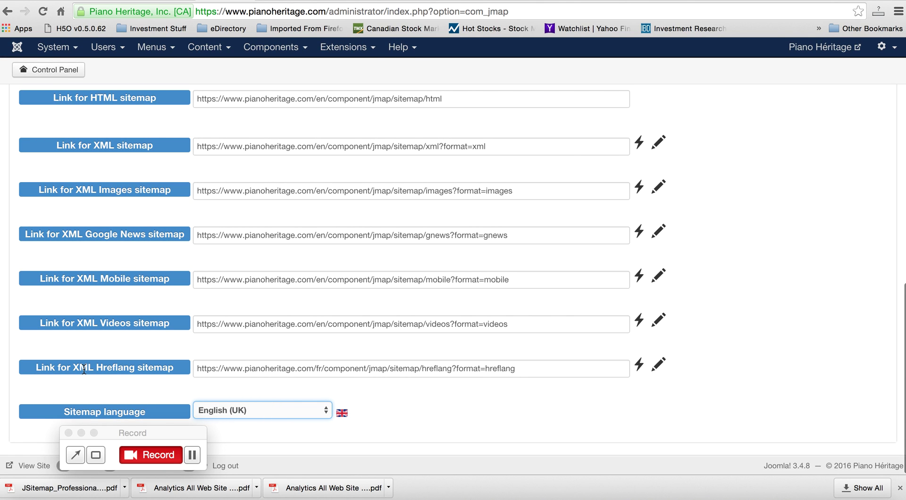
- Open the Search engines metainfo dashboard from the JSitemap PRO control panel
scroll(245, 330, "up", 15)
scroll(285, 266, "down", 5)
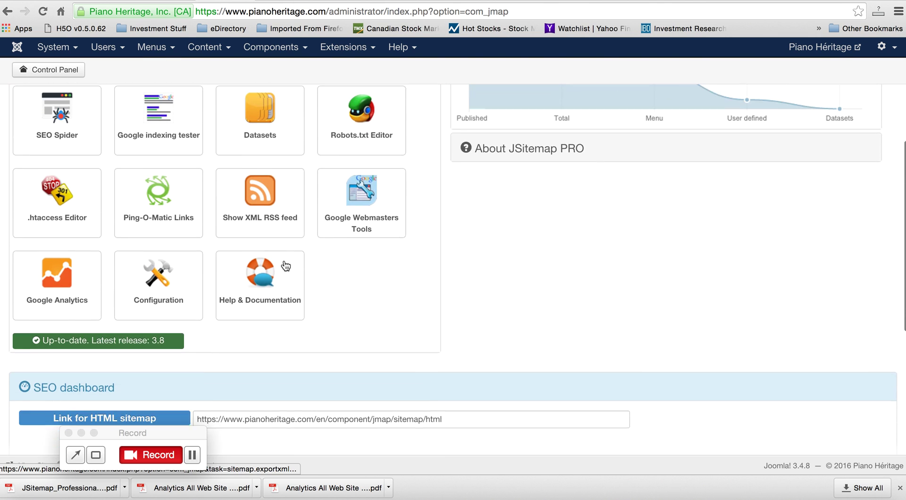
scroll(283, 263, "up", 4)
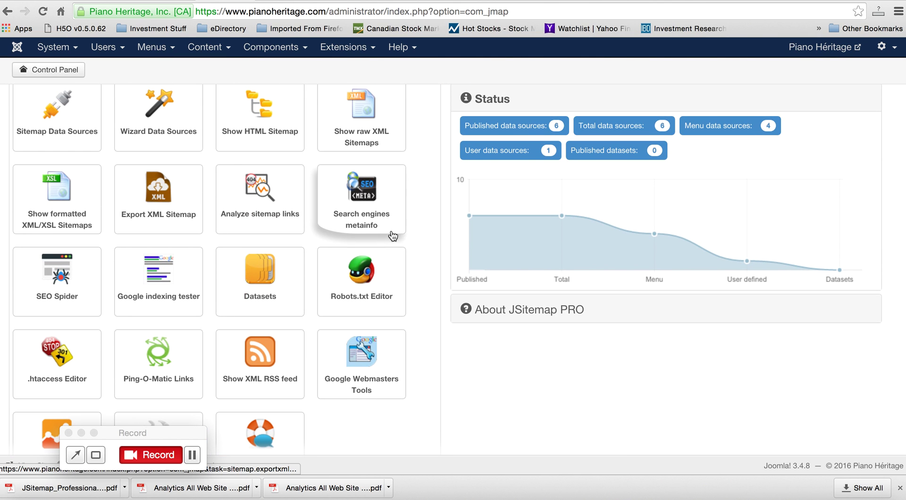
scroll(418, 239, "up", 2)
scroll(417, 234, "down", 2)
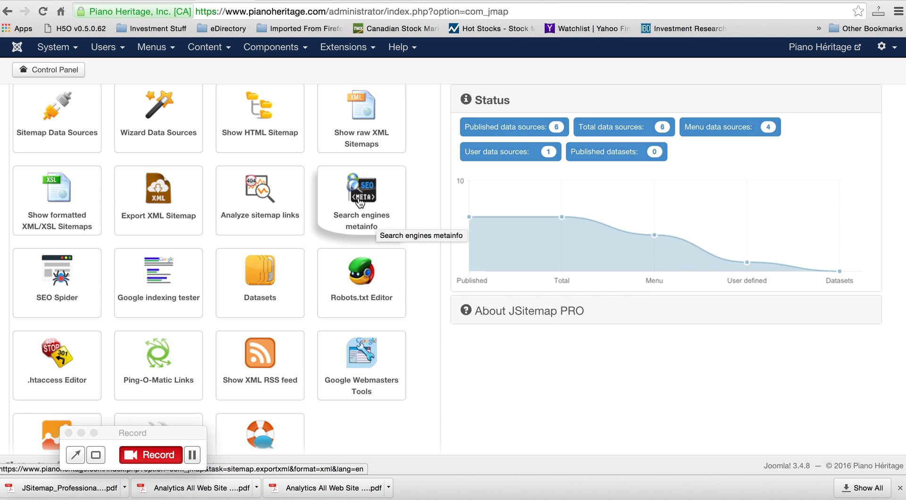
left_click(360, 202)
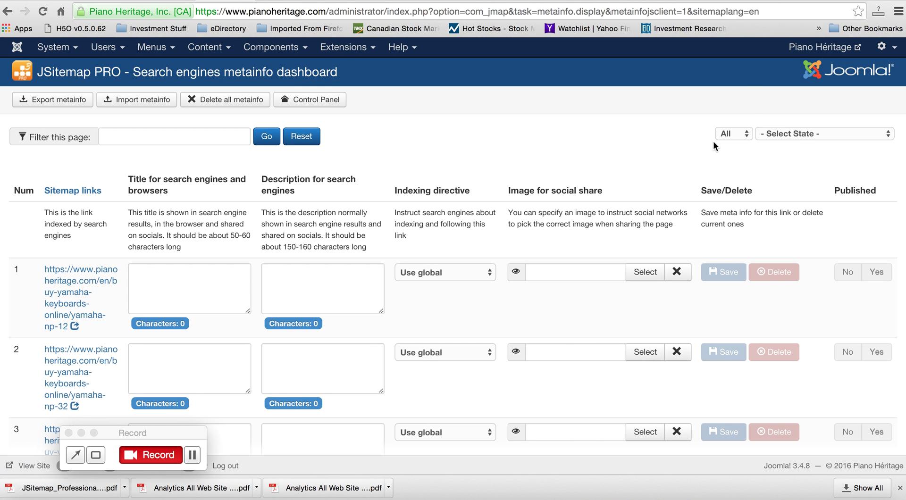
- Limit the metainfo link list to 5 links per page instead of All
left_click(732, 136)
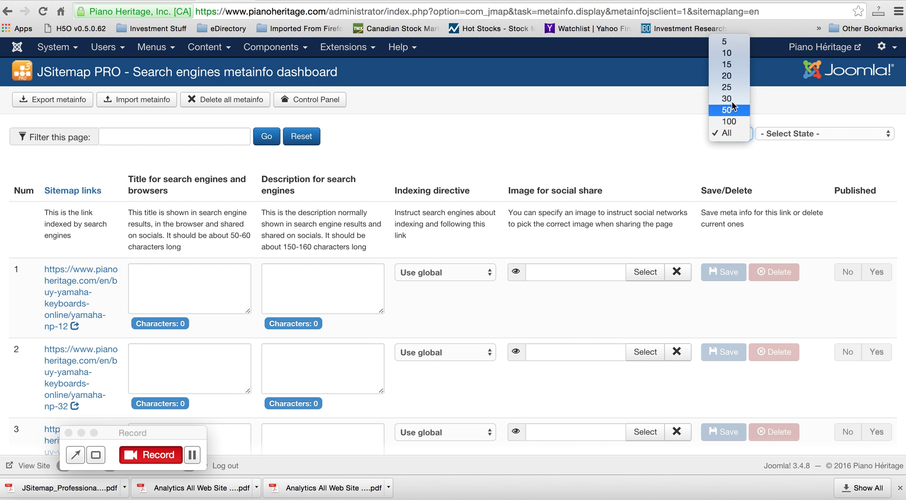
left_click(730, 135)
left_click(731, 137)
left_click(732, 43)
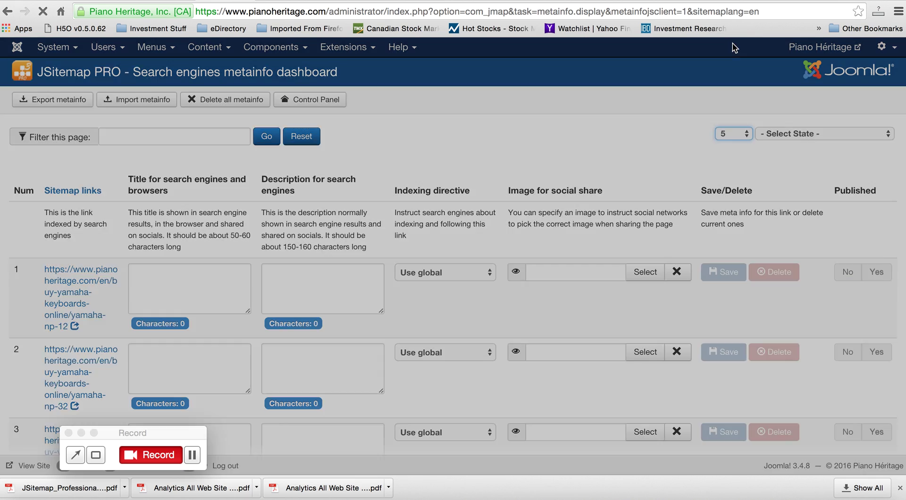
scroll(140, 240, "down", 5)
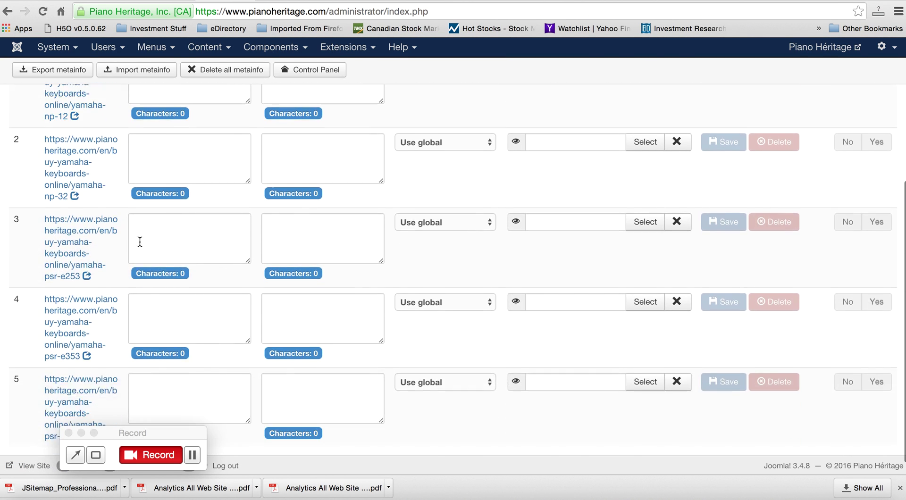
scroll(140, 241, "up", 5)
left_click(109, 134)
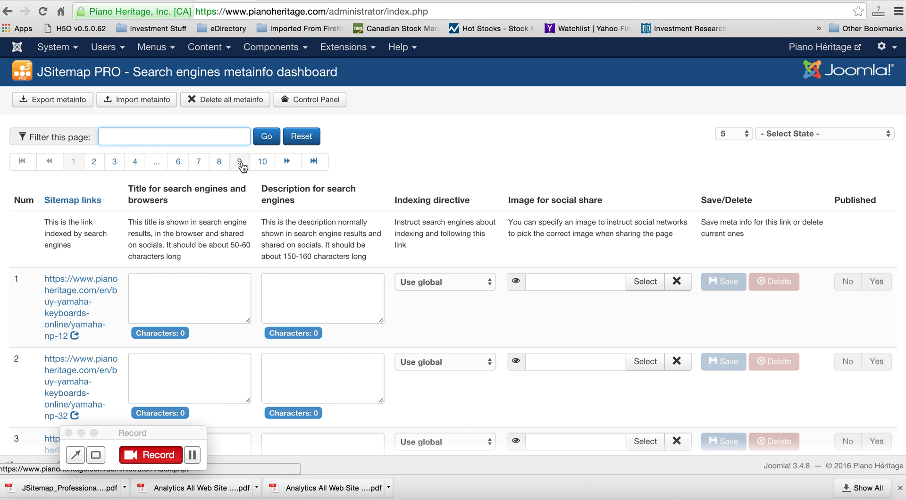
scroll(176, 302, "down", 5)
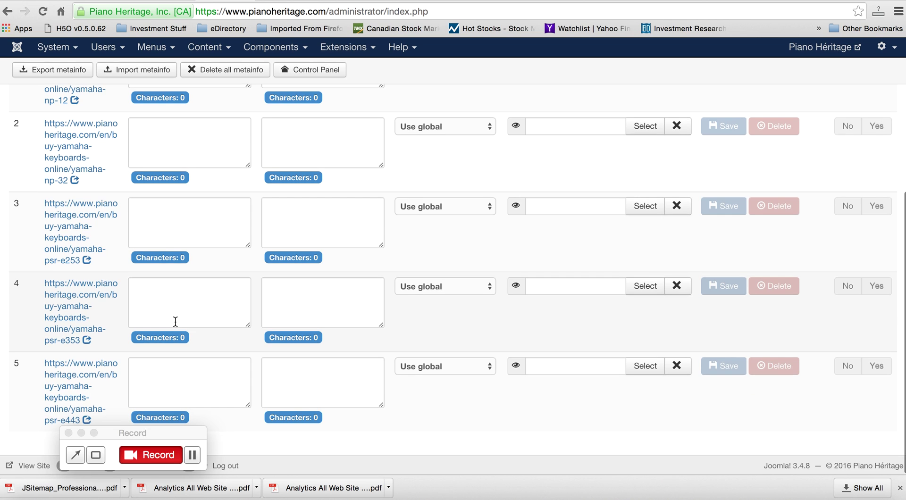
scroll(176, 307, "up", 5)
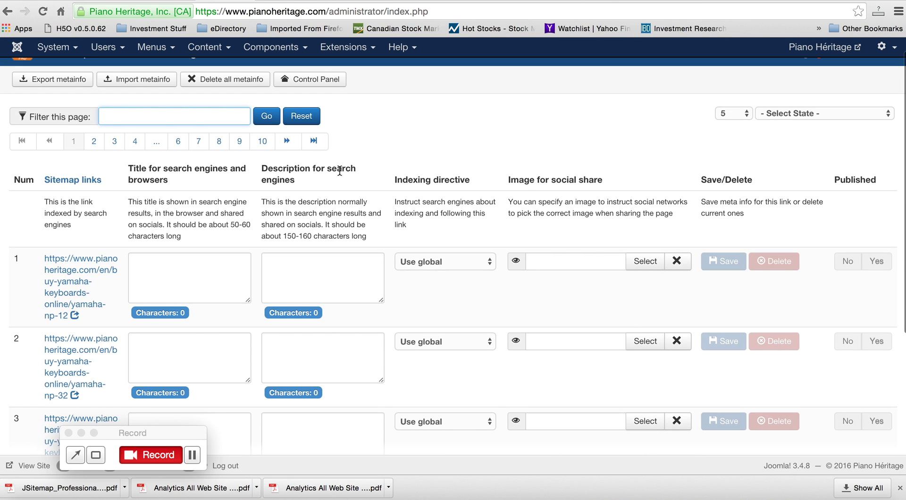
- Set the metainfo list page size back to All and locate the Yamaha NP-12 row
left_click(734, 115)
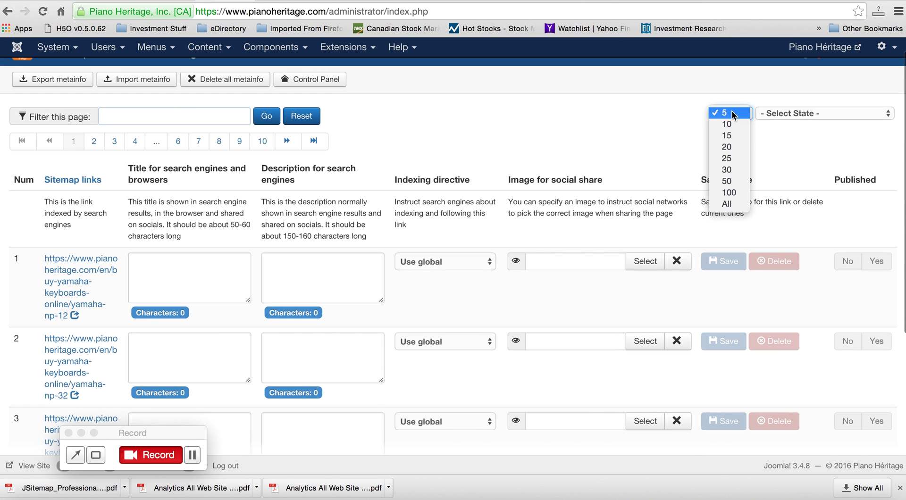
left_click(728, 203)
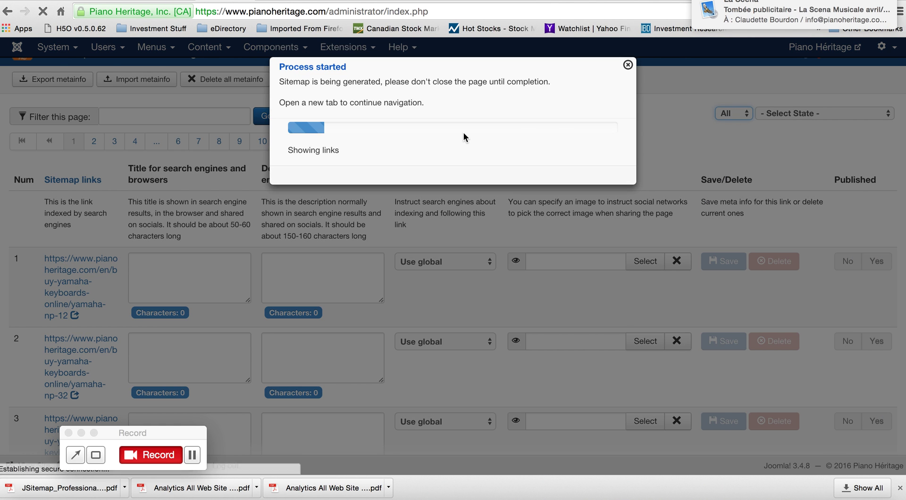
scroll(264, 269, "down", 20)
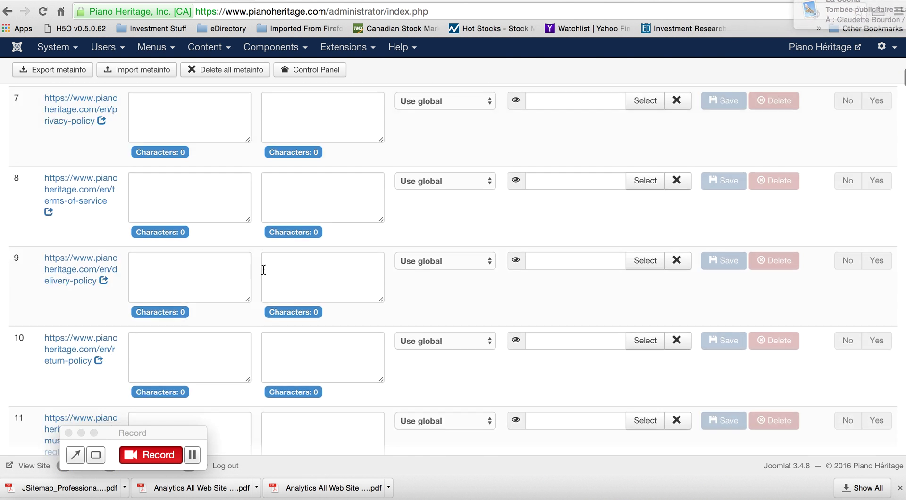
scroll(264, 269, "up", 20)
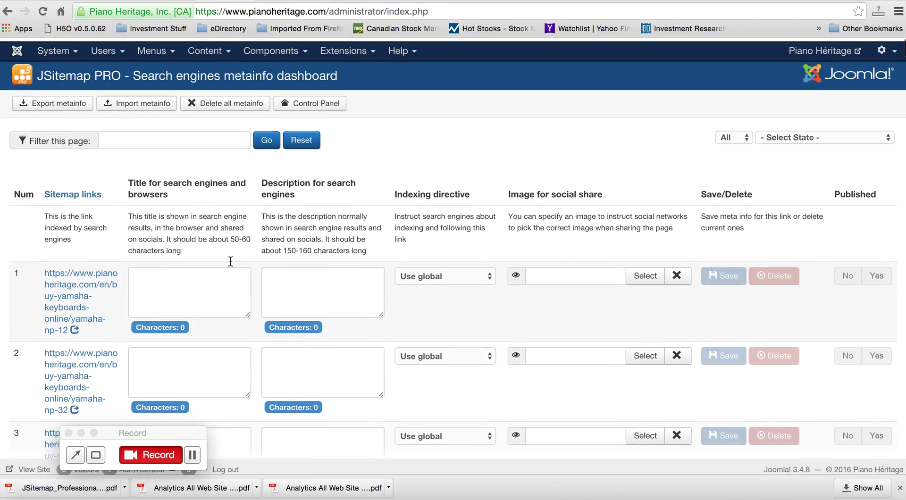
left_click(125, 140)
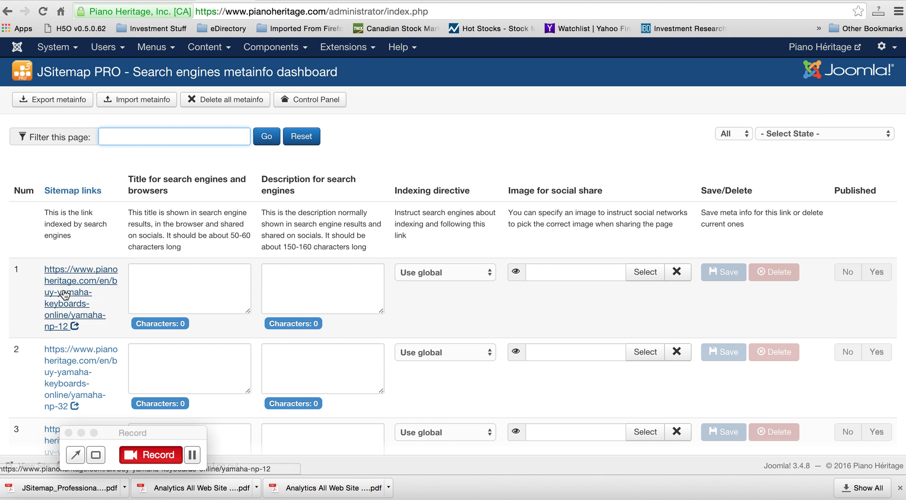
scroll(234, 228, "down", 3)
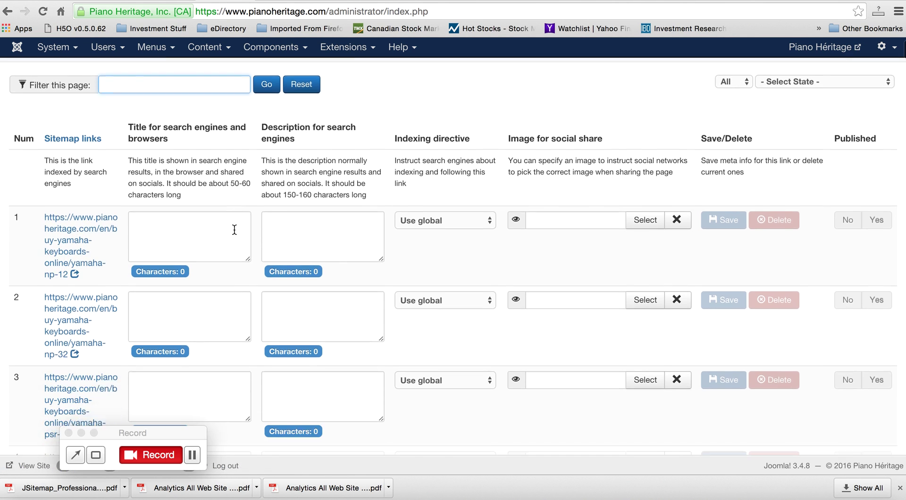
left_click(161, 226)
- Paste 'Piano Héritage | Yamaha NP-12' as the NP-12 row's search-engine title
left_click(316, 209)
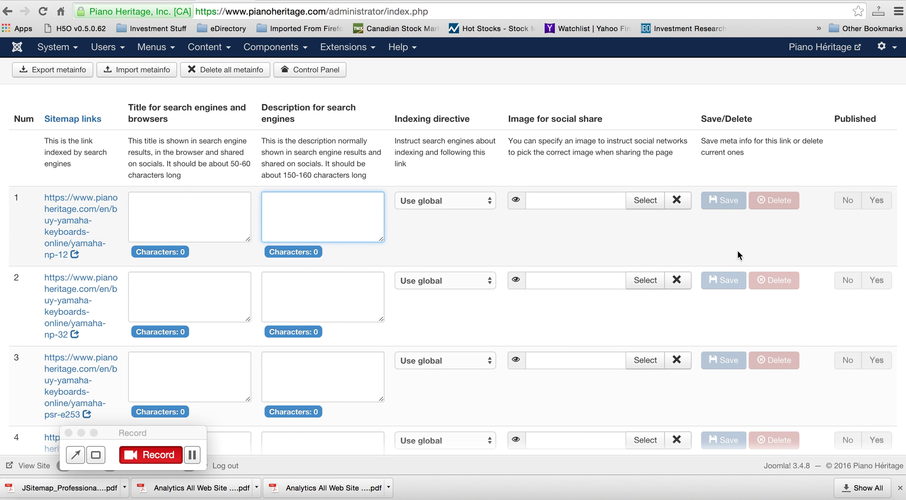
left_click(172, 203)
type("Piano Héritage | Yamaha NP-12")
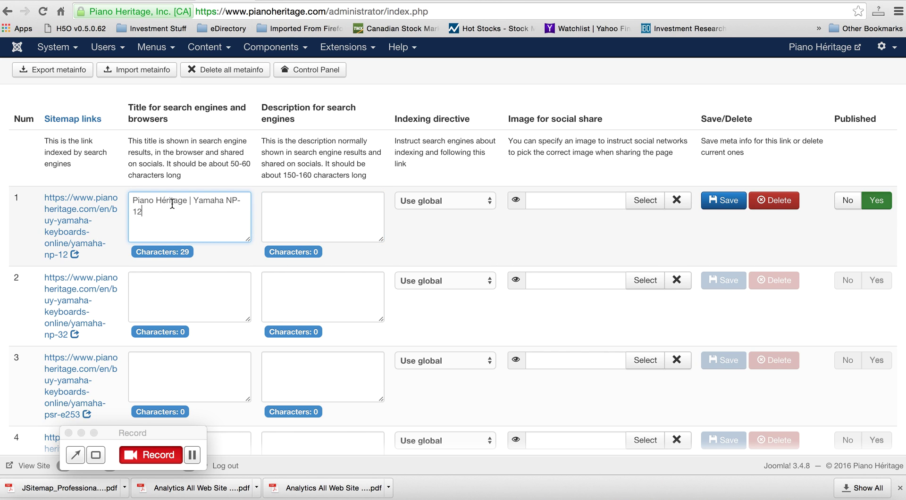
left_click(313, 206)
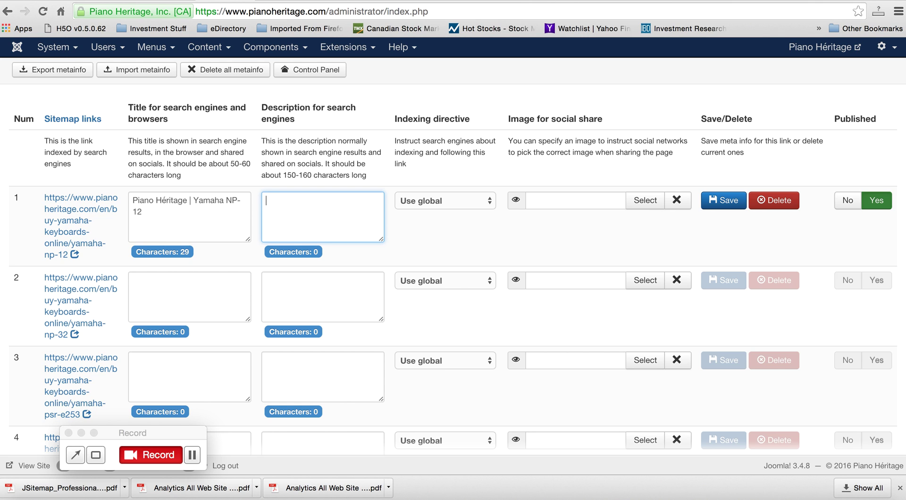
- Copy the two description lines from the live Yamaha NP-12 product page
key("ctrl+Tab")
left_click(468, 282)
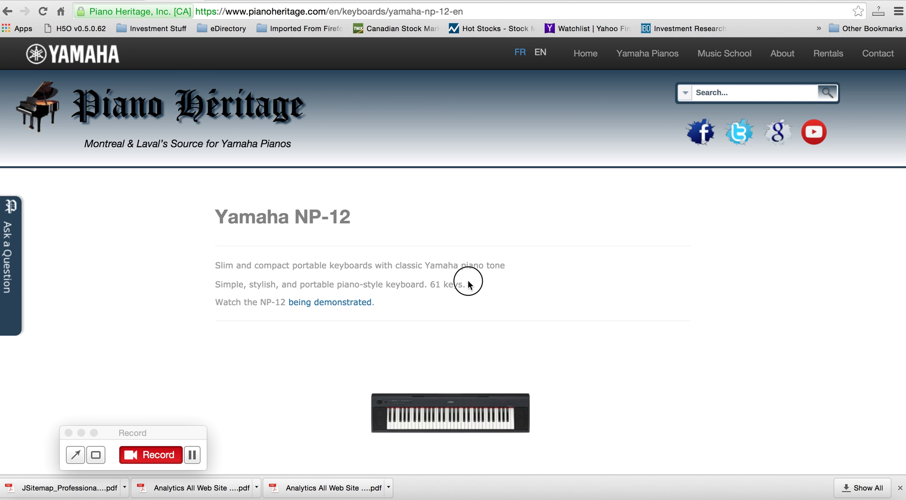
left_click_drag(469, 283, 213, 267)
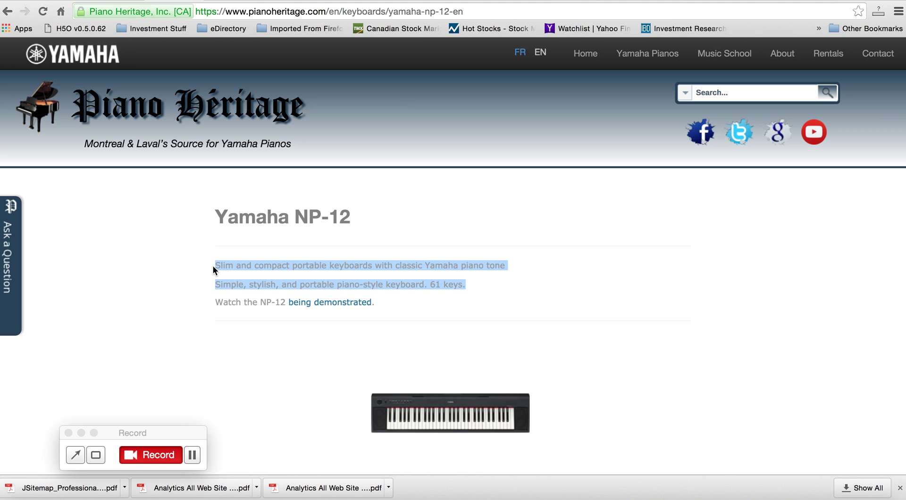
key("ctrl+shift+Tab")
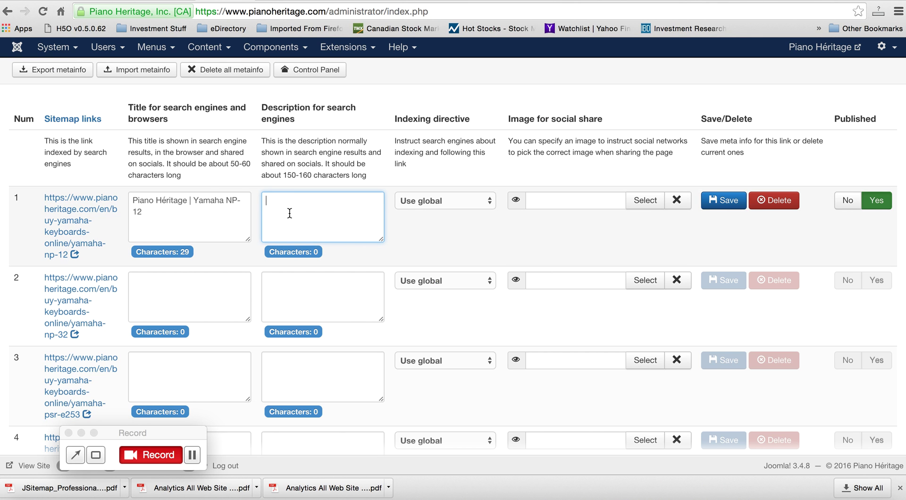
- Paste the product text as the NP-12 description, removing the blank line and the 's' in keyboards
key("super+v")
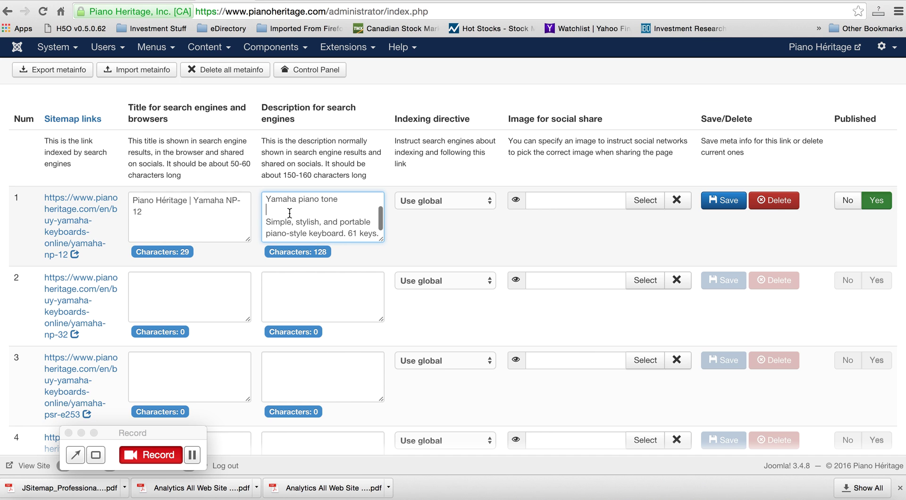
left_click(266, 222)
key("BackSpace")
key("BackSpace")
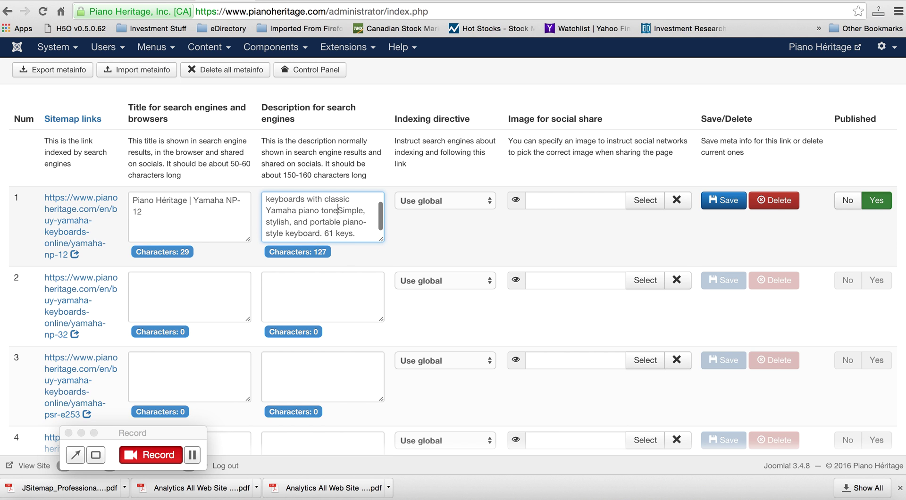
scroll(302, 214, "up", 3)
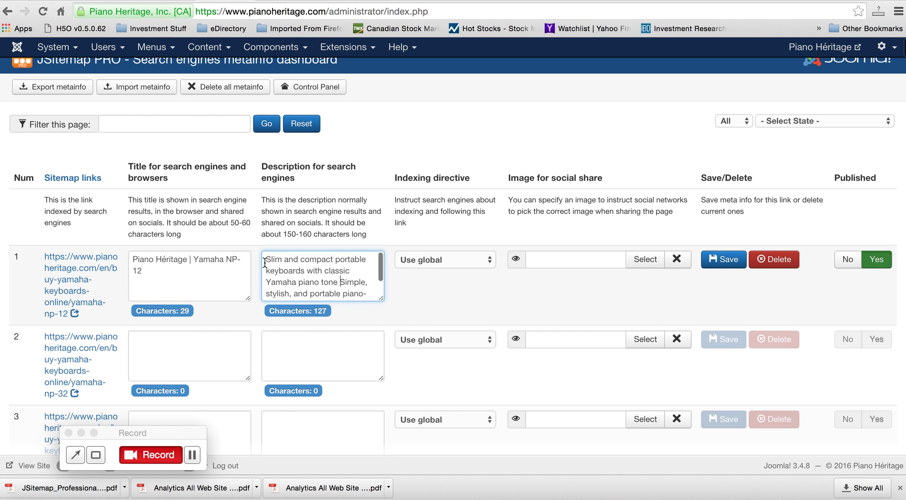
left_click(304, 270)
key("BackSpace")
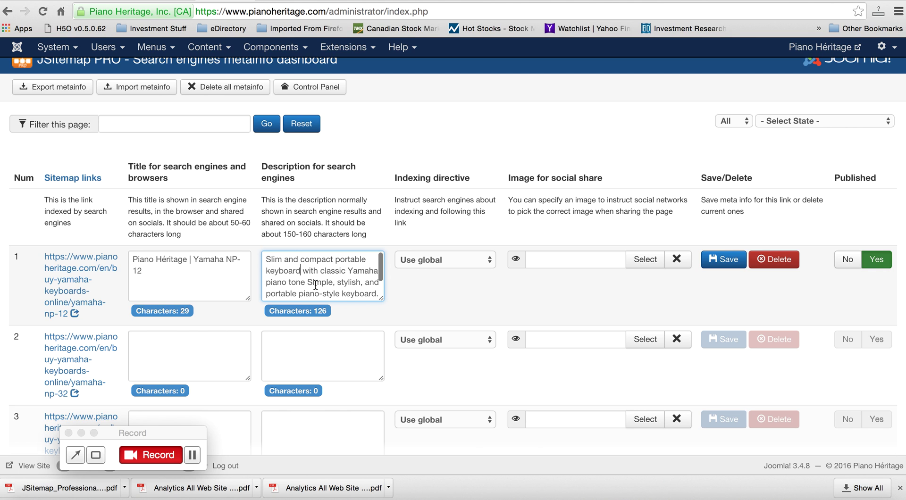
- Prefix the NP-12 description with 'Yamaha NP-12 | '
scroll(335, 272, "down", 3)
scroll(307, 264, "up", 2)
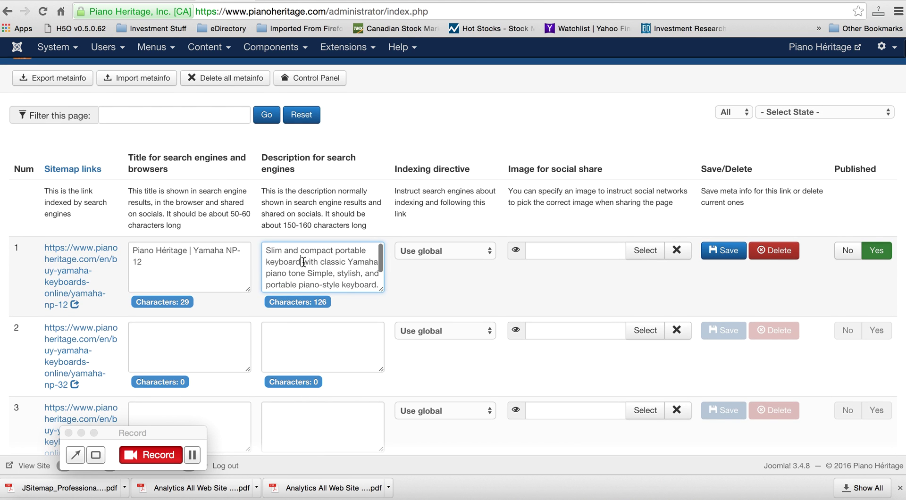
type("NP")
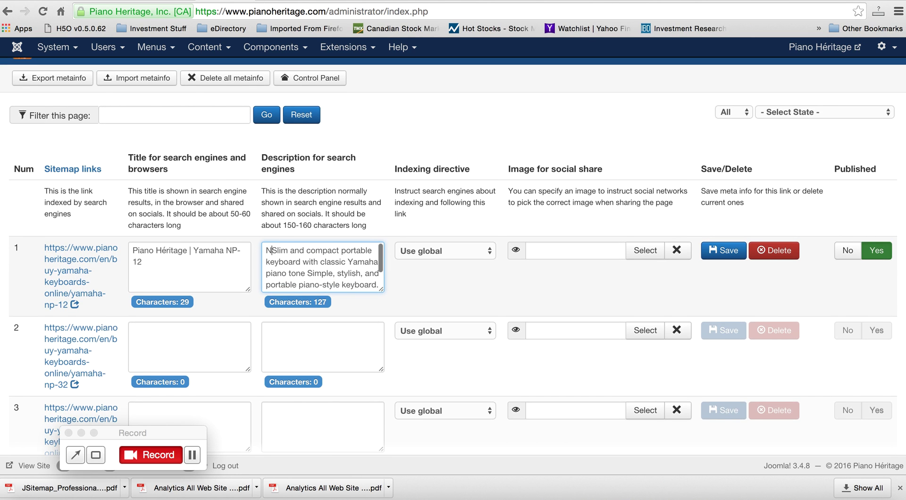
key("BackSpace")
key("BackSpace")
type("Yamaha")
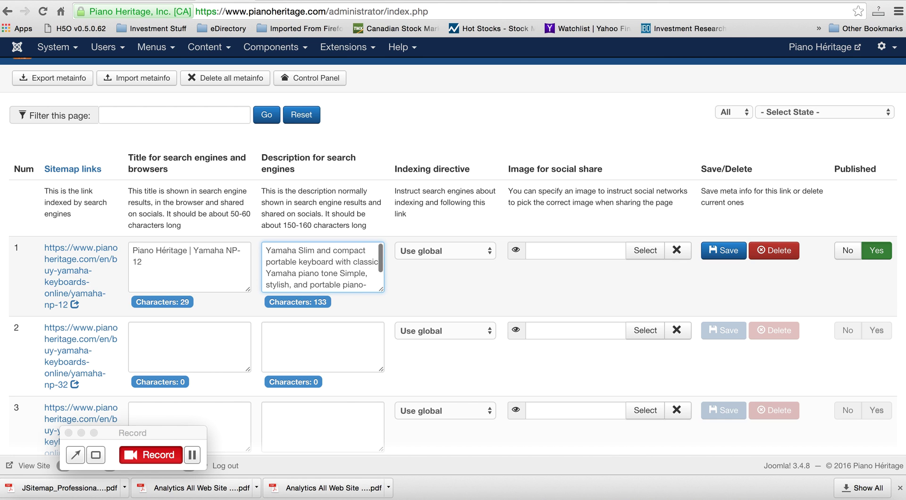
type(" NP-12")
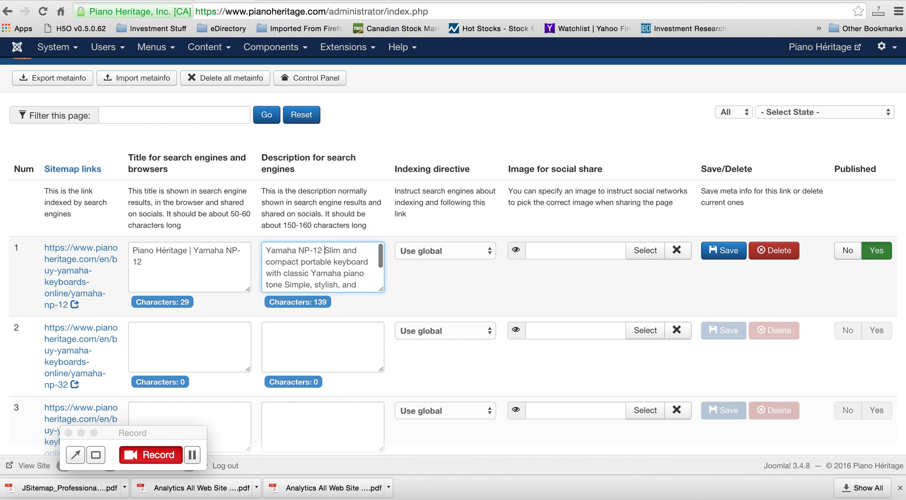
type(" |")
- Replace the description's final period with ', in Laval, QC' after '61 keys'
scroll(327, 267, "down", 2)
scroll(330, 267, "up", 2)
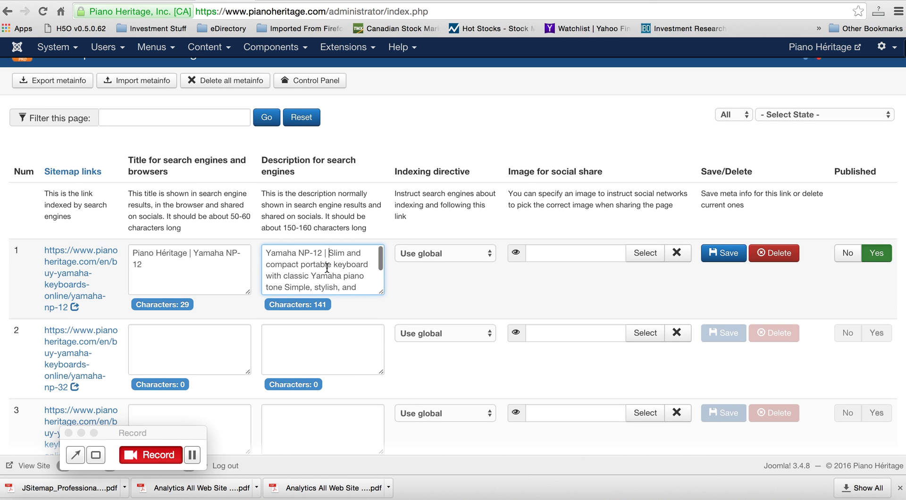
scroll(348, 269, "down", 2)
scroll(348, 269, "down", 3)
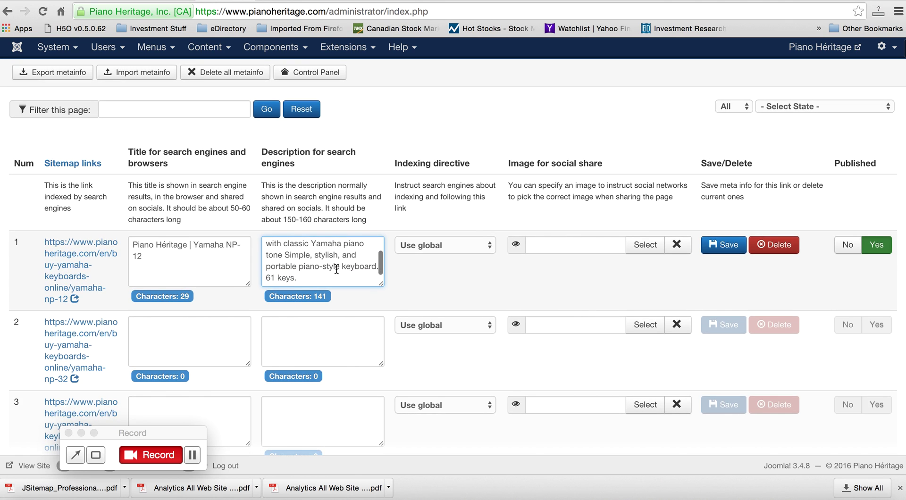
key("BackSpace")
type(", located in La")
type("k")
key("BackSpace")
key("BackSpace")
type("val, QC")
key("BackSpace")
key("BackSpace")
type("QC")
left_click(322, 278)
key("BackSpace")
key("BackSpace")
key("BackSpace")
key("BackSpace")
key("BackSpace")
key("BackSpace")
key("BackSpace")
key("BackSpace")
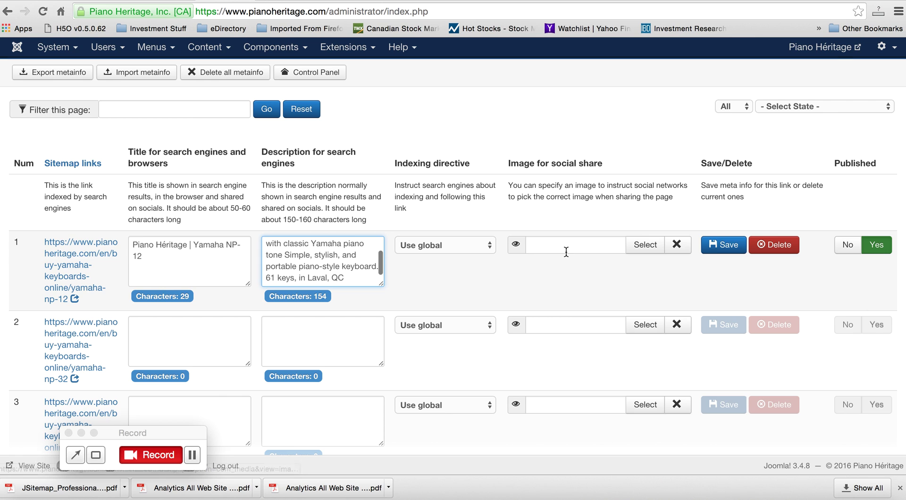
left_click(541, 245)
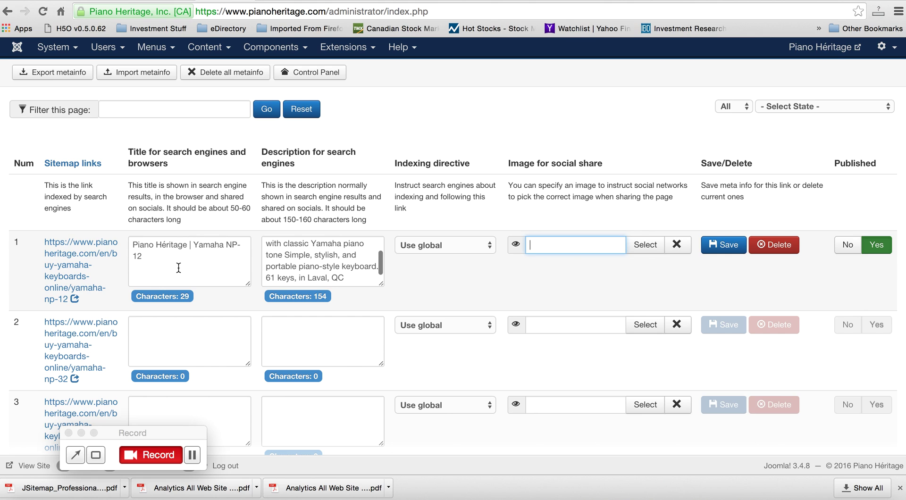
- Append ' in Laval, QC' so the NP-12 title reads 'Piano Héritage | Yamaha NP-12 in Laval, QC'
left_click(172, 254)
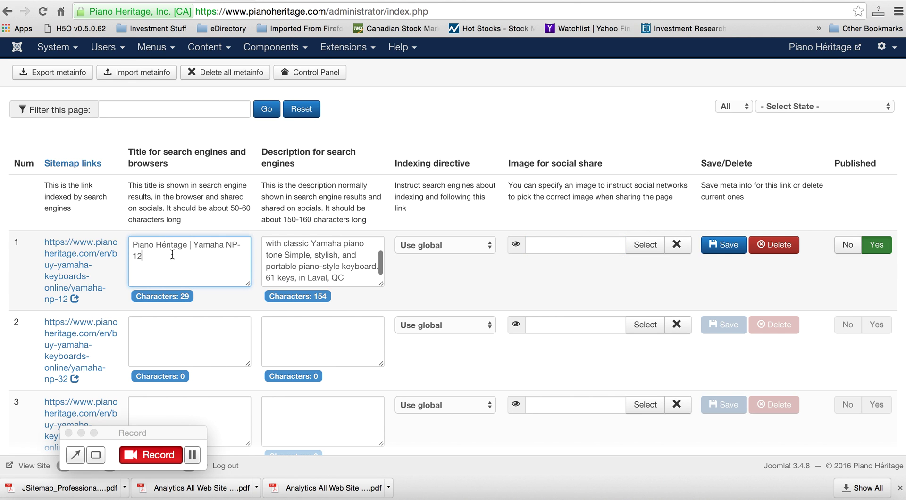
type("in Laaval, QC")
left_click_drag(189, 246, 221, 246)
left_click(183, 246)
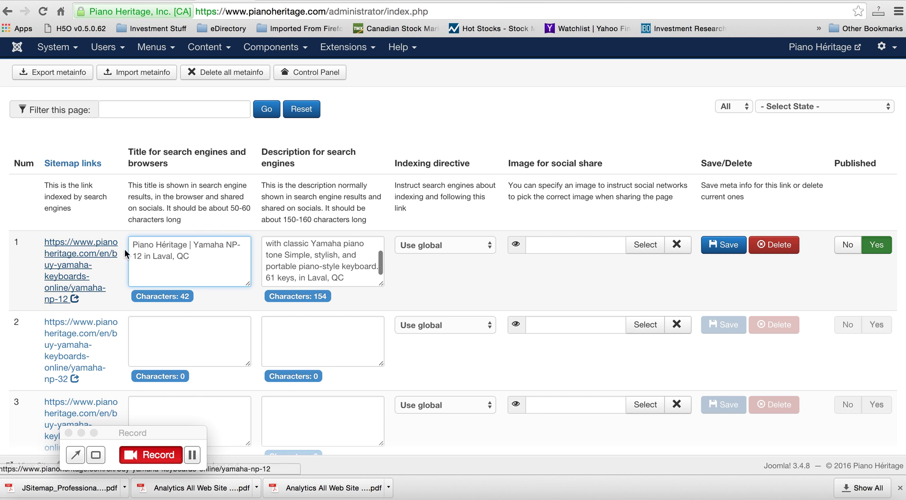
scroll(313, 254, "up", 2)
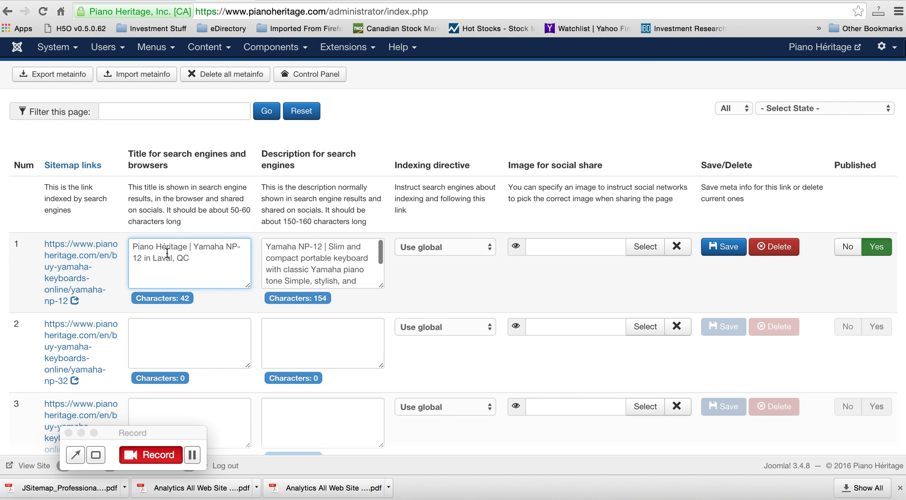
scroll(166, 252, "up", 2)
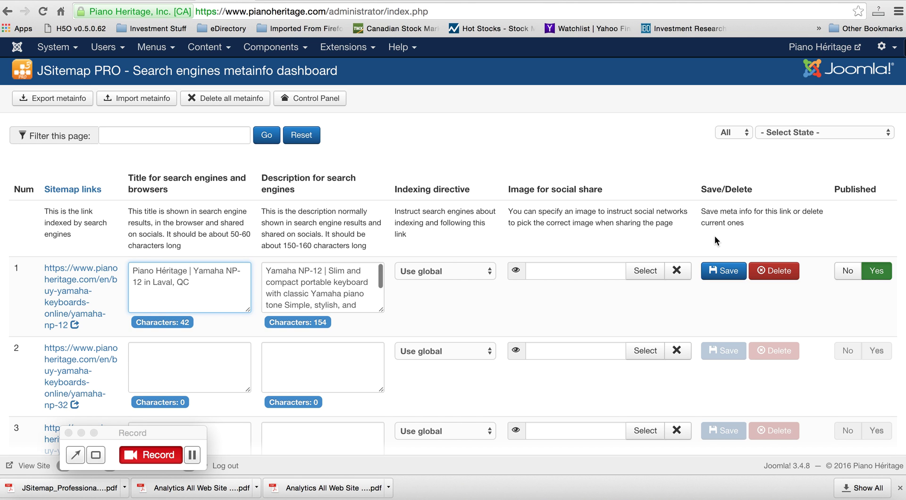
- Save the NP-12 row's title and description, then switch to the live Yamaha NP-12 page
left_click(721, 272)
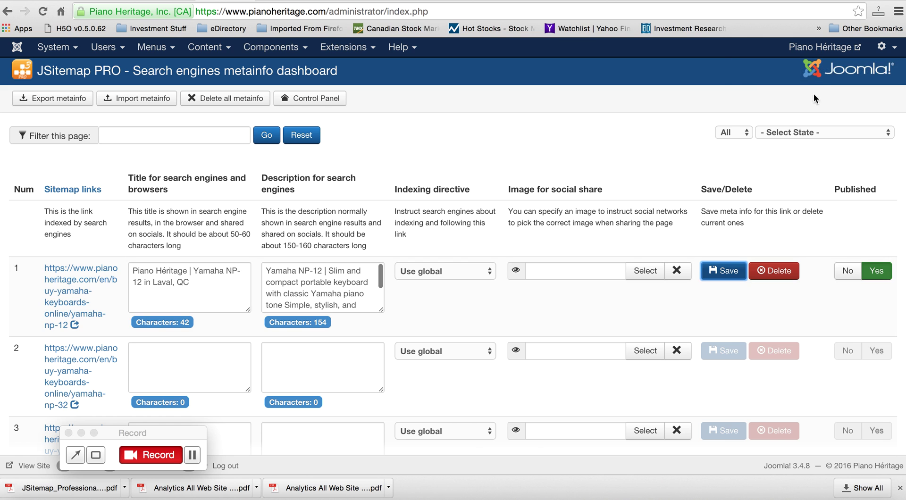
scroll(517, 171, "down", 3)
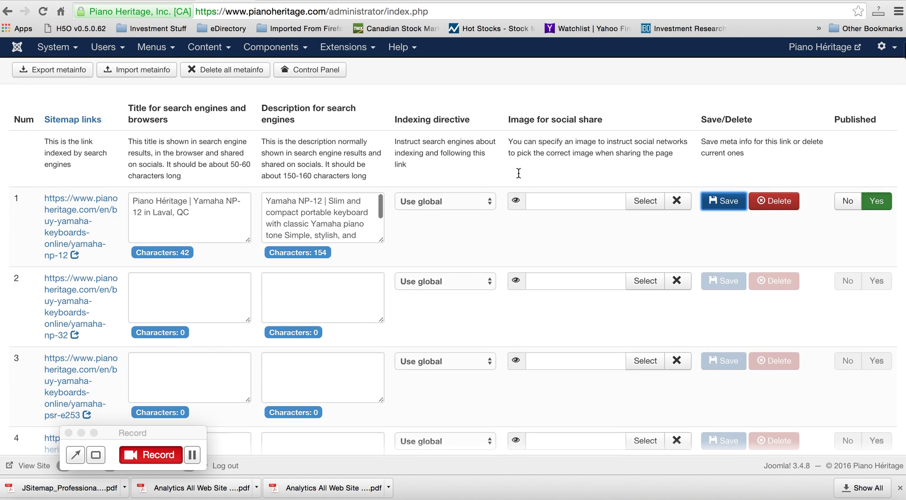
scroll(517, 172, "up", 3)
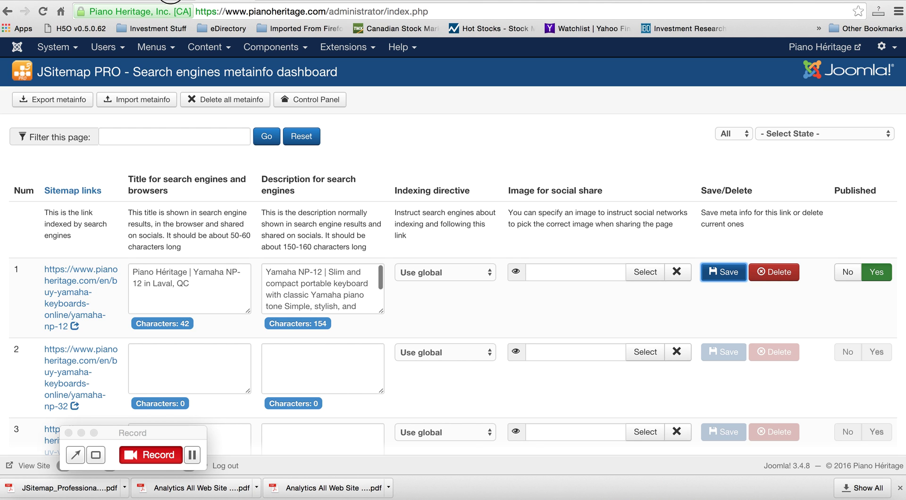
key("ctrl+Tab")
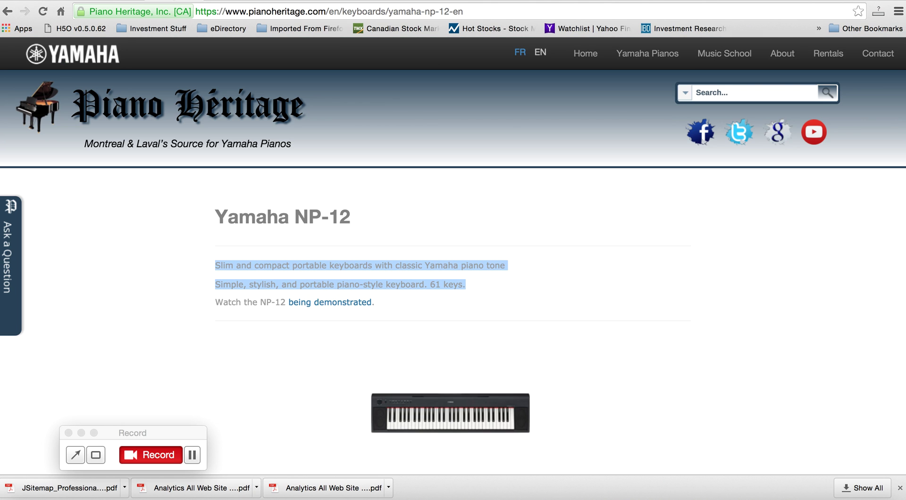
- Reload the Yamaha NP-12 page in Chrome and inspect its meta description in the page source
left_click(43, 14)
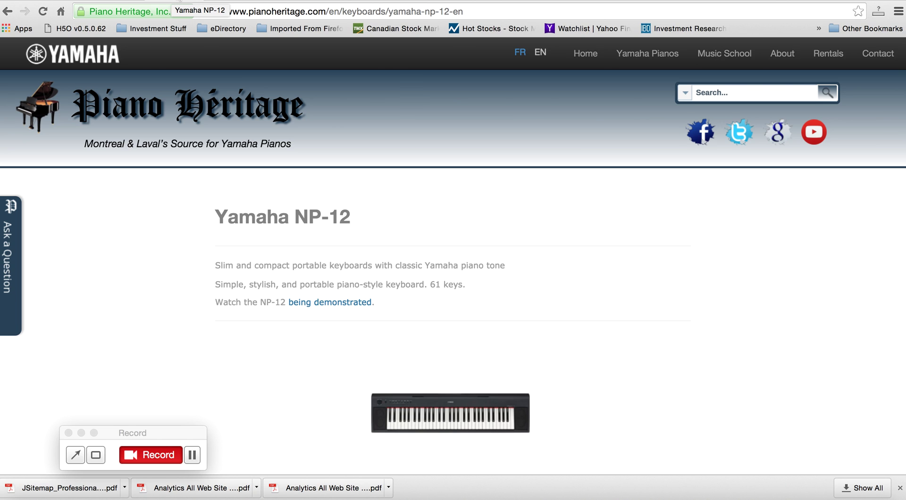
right_click(341, 132)
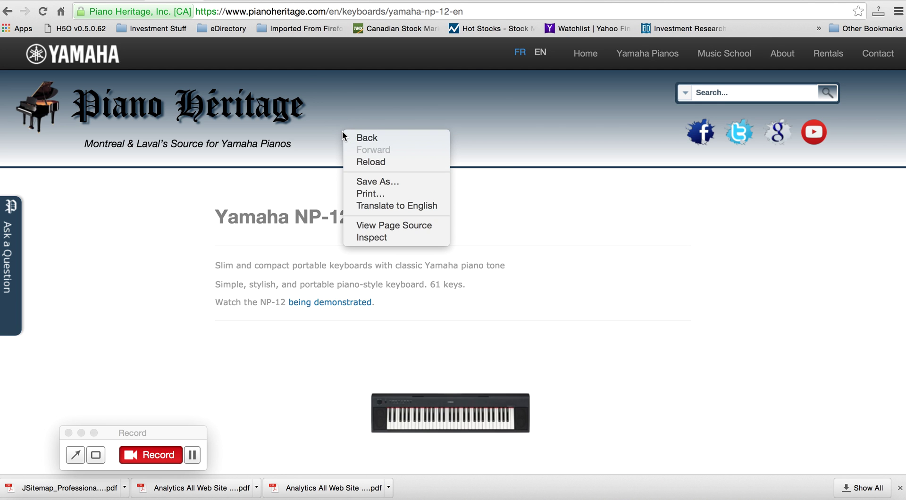
left_click(409, 227)
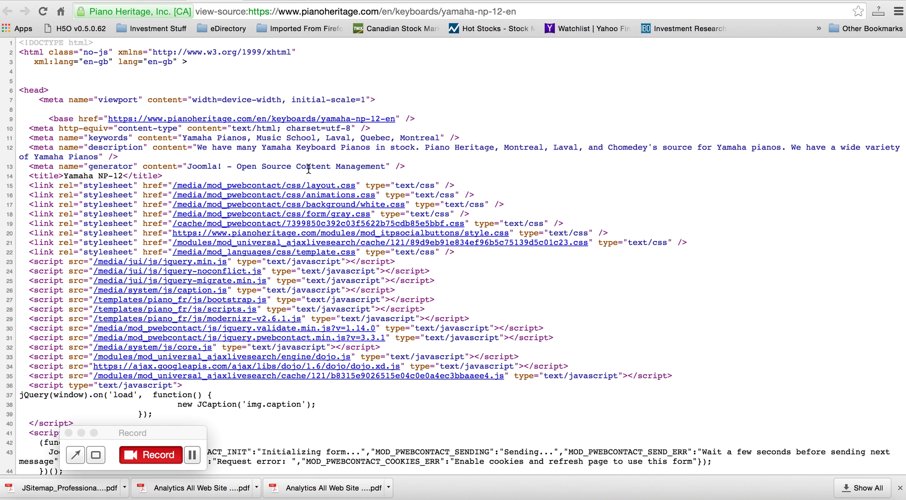
left_click_drag(53, 146, 666, 148)
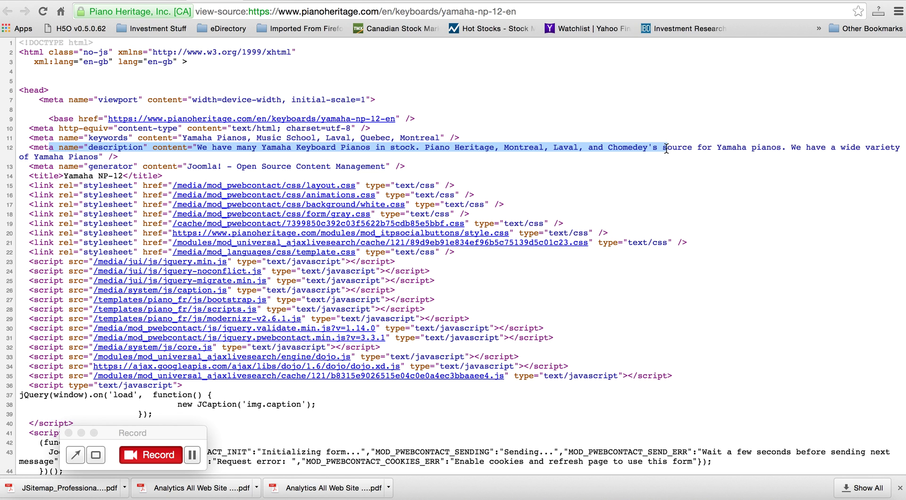
left_click(262, 1)
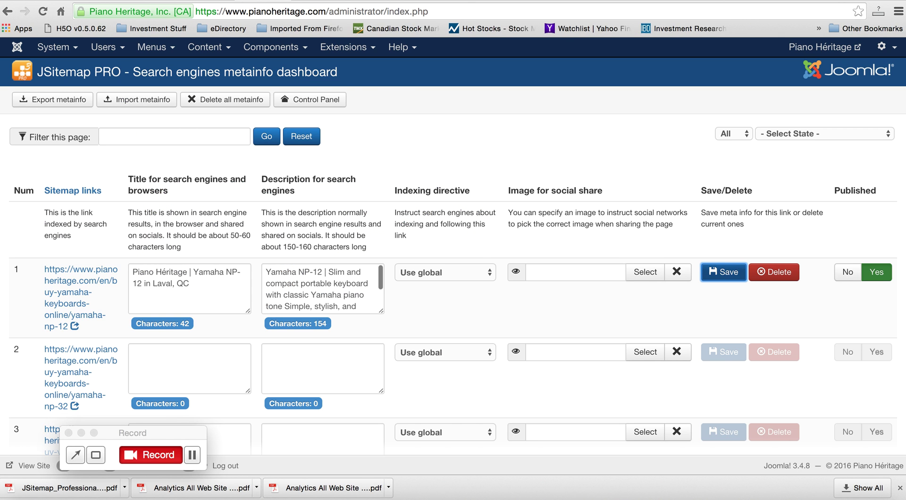
key("ctrl+Tab")
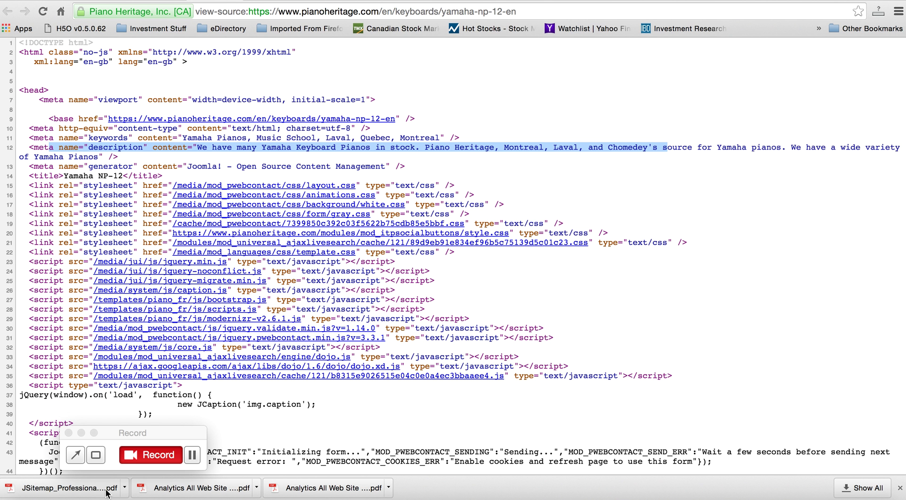
left_click(51, 495)
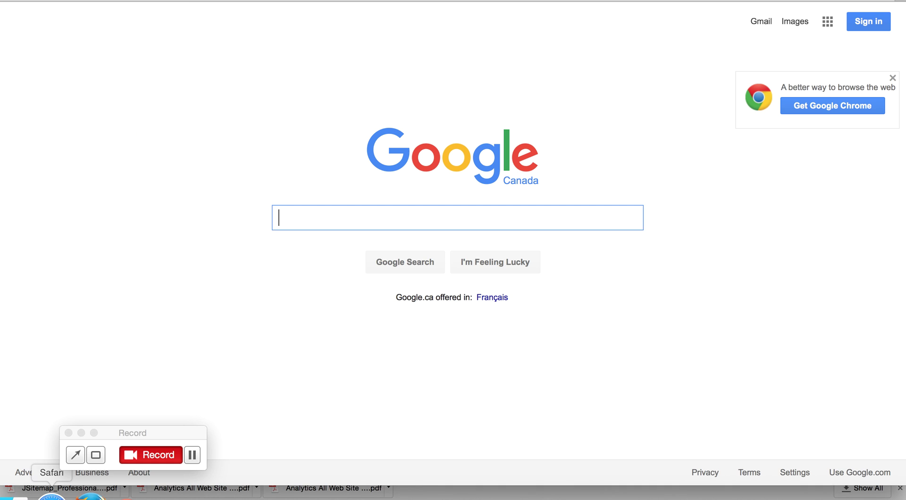
left_click(383, 1)
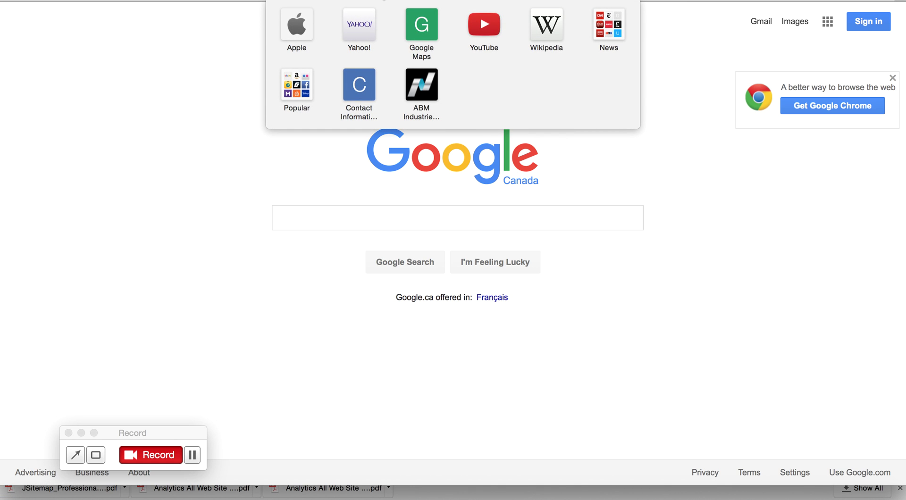
type("yamaha")
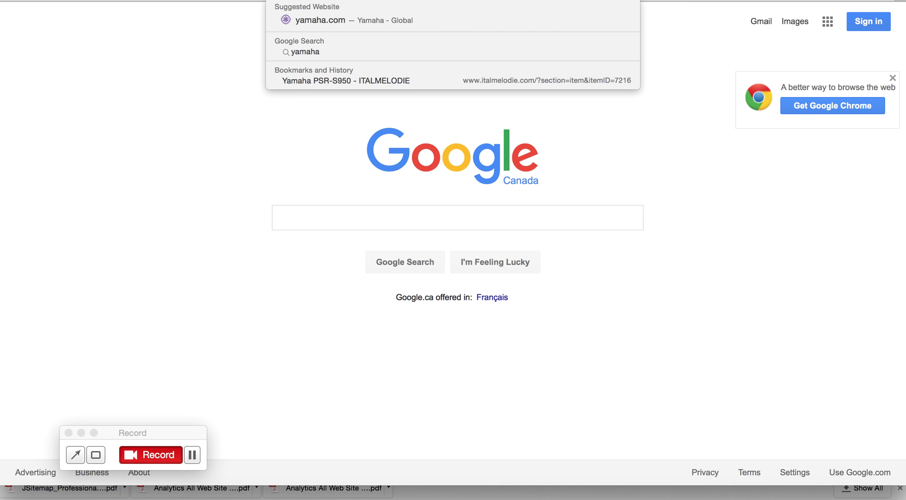
key("BackSpace")
key("BackSpace")
key("BackSpace")
key("BackSpace")
key("BackSpace")
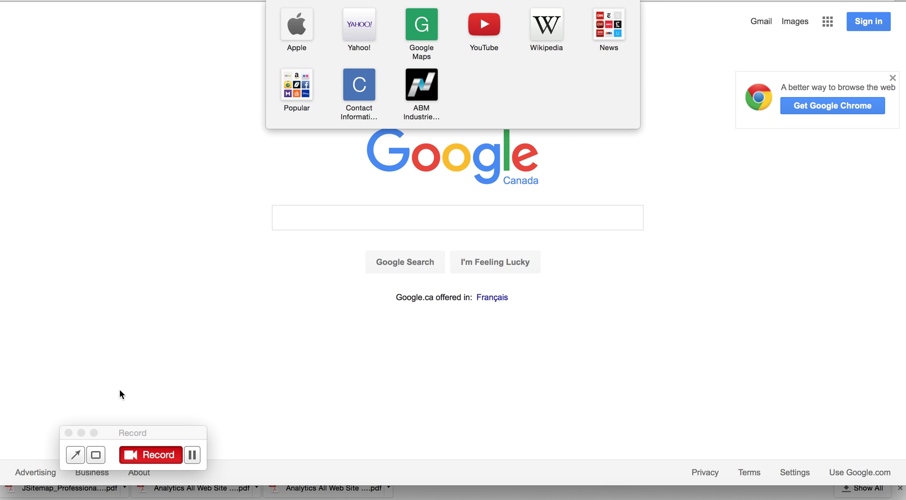
left_click(207, 340)
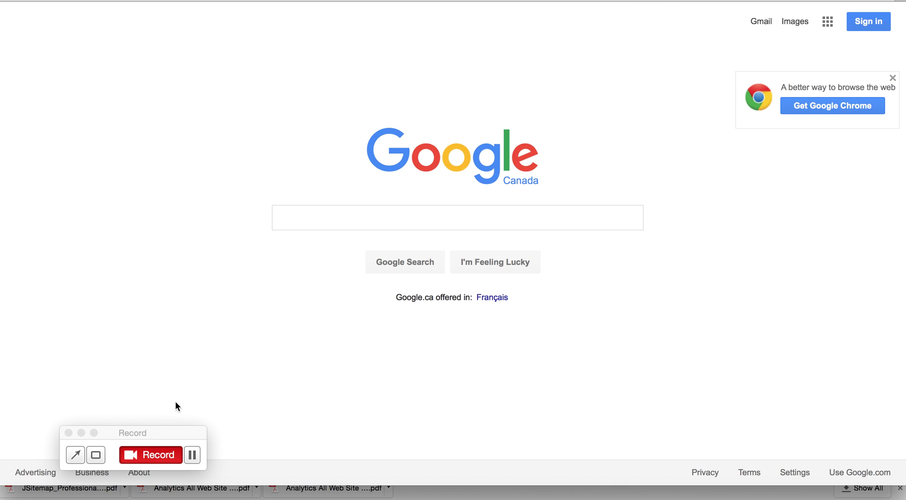